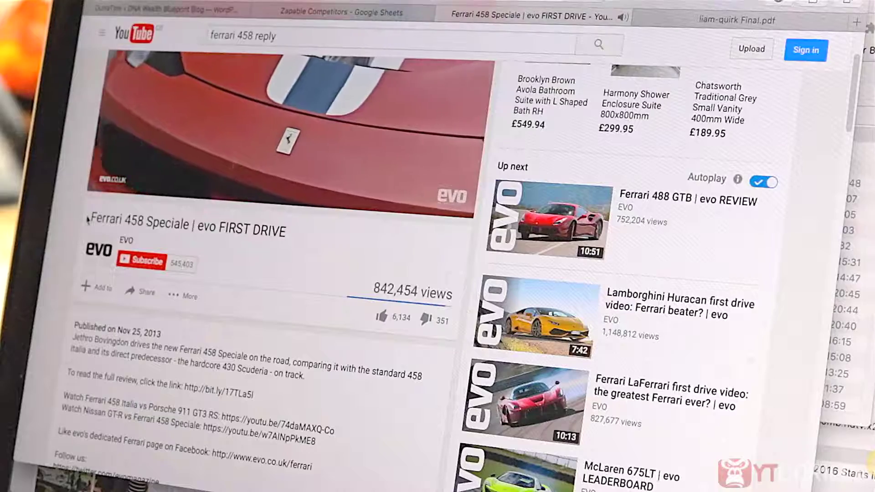
Select the Ferrari 458 Speciale video's title text on the YouTube page
{"action": "left_click_drag", "start_coordinate": [92, 218], "coordinate": [279, 230]}
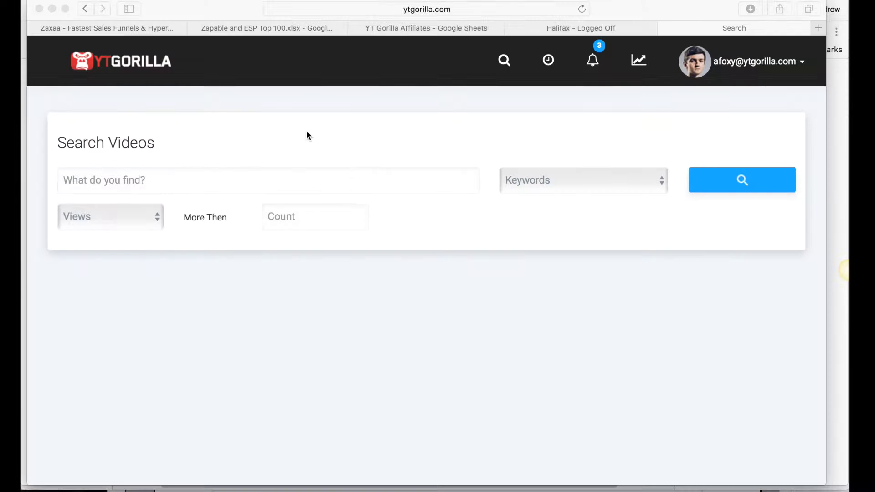
Enter 'lose weight' as the search term and try the Channel and URL search types
{"action": "left_click", "coordinate": [136, 181]}
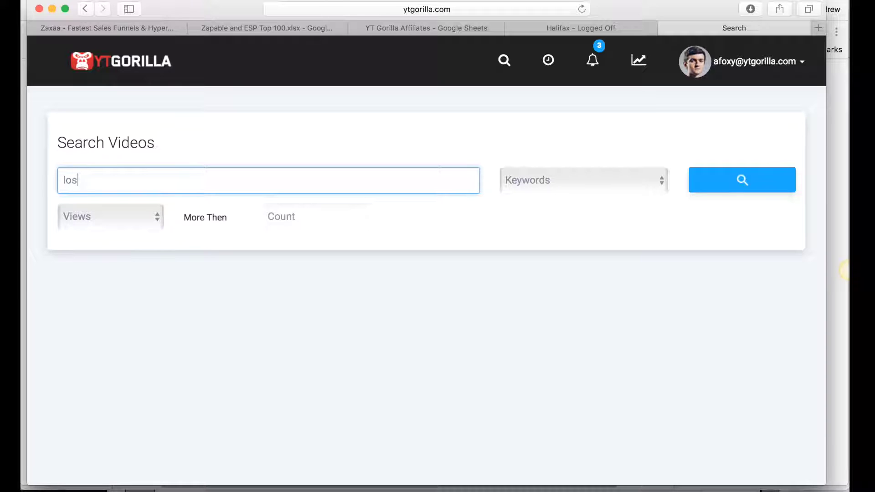
{"action": "type", "text": "lose weight"}
{"action": "left_click", "coordinate": [545, 181]}
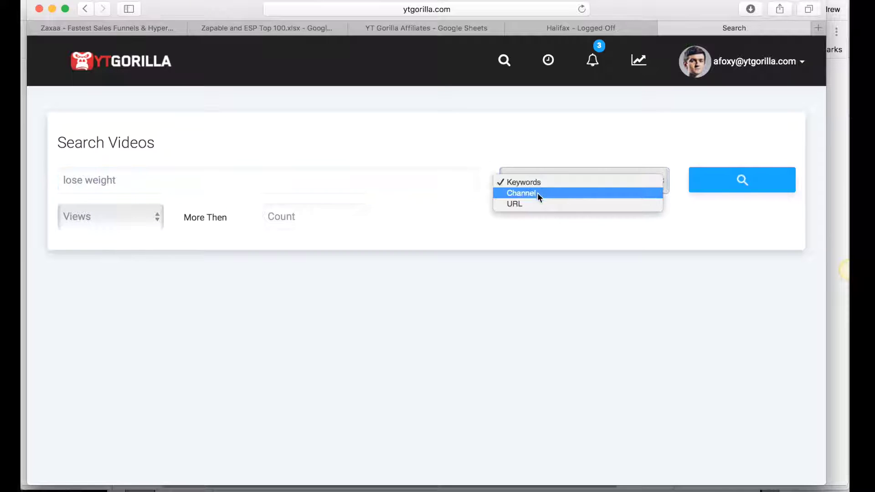
{"action": "left_click", "coordinate": [537, 193]}
{"action": "left_click", "coordinate": [550, 188]}
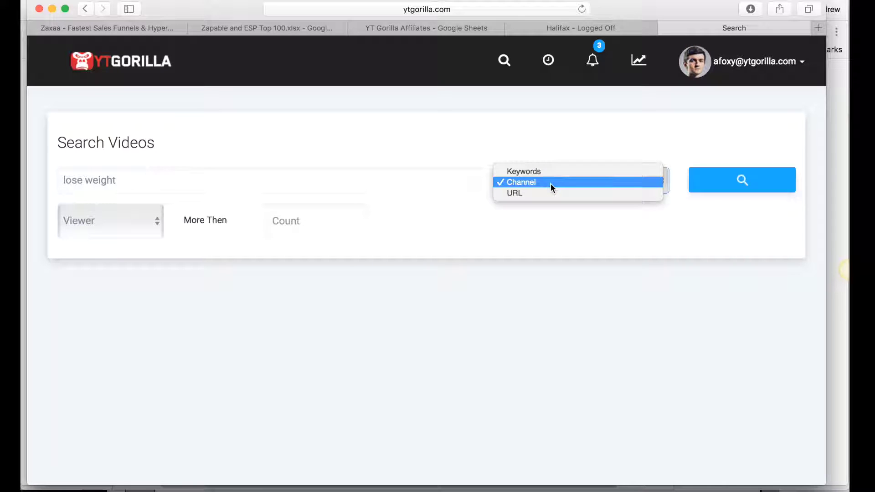
{"action": "left_click", "coordinate": [524, 193]}
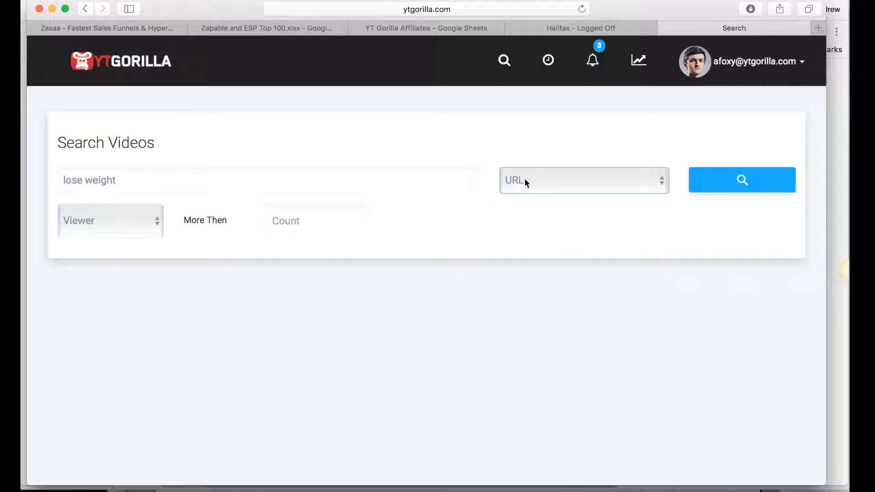
{"action": "left_click", "coordinate": [524, 178]}
{"action": "left_click", "coordinate": [526, 171]}
Keep Viewer as the count measure and run the 'lose weight' search as Keywords
{"action": "left_click", "coordinate": [136, 229]}
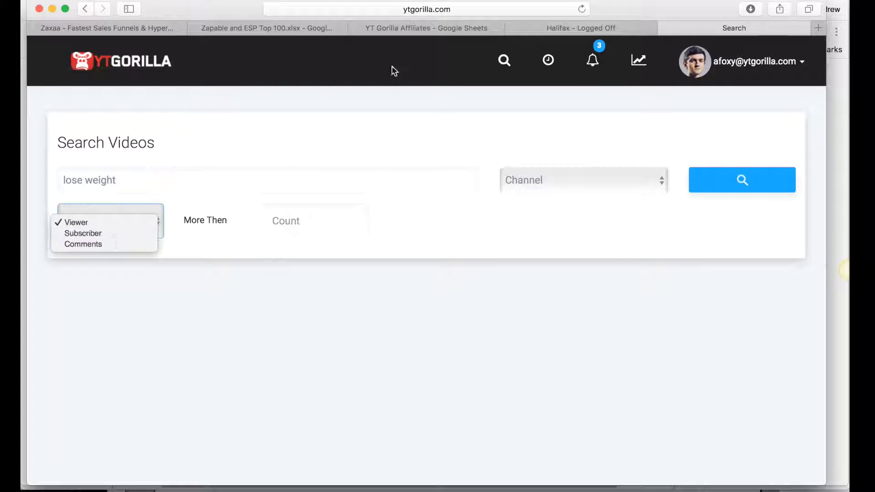
{"action": "left_click", "coordinate": [346, 158]}
{"action": "left_click", "coordinate": [590, 182]}
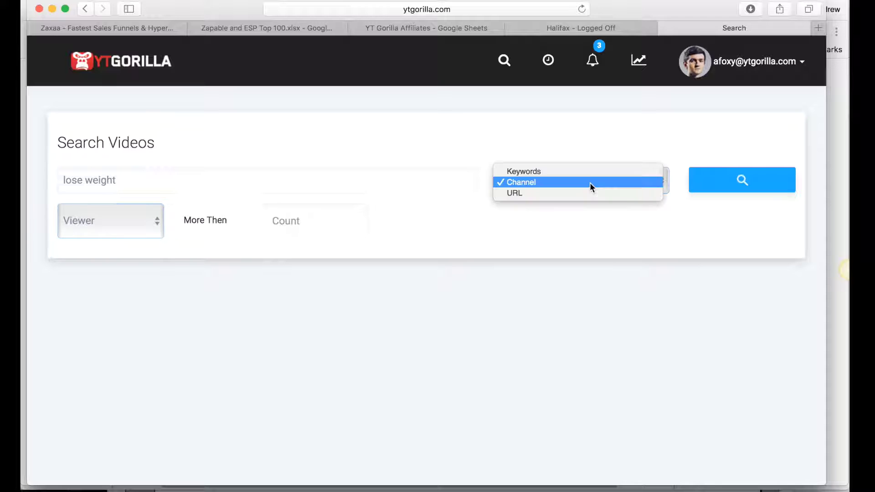
{"action": "left_click", "coordinate": [564, 172]}
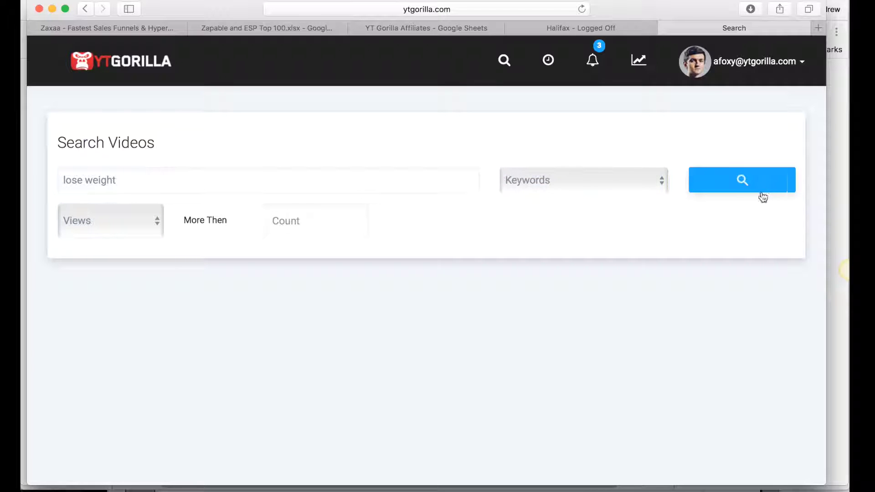
{"action": "left_click", "coordinate": [748, 182]}
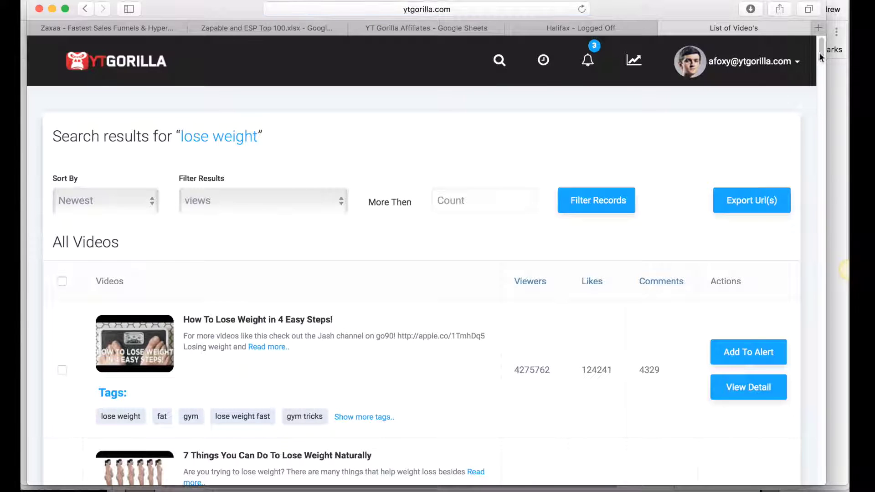
Filter the results to videos with more than 5000 views, keeping the newest-first sort
{"action": "mouse_move", "coordinate": [819, 53]}
{"action": "left_mouse_down"}
{"action": "mouse_move", "coordinate": [822, 73]}
{"action": "mouse_move", "coordinate": [820, 58]}
{"action": "left_mouse_up"}
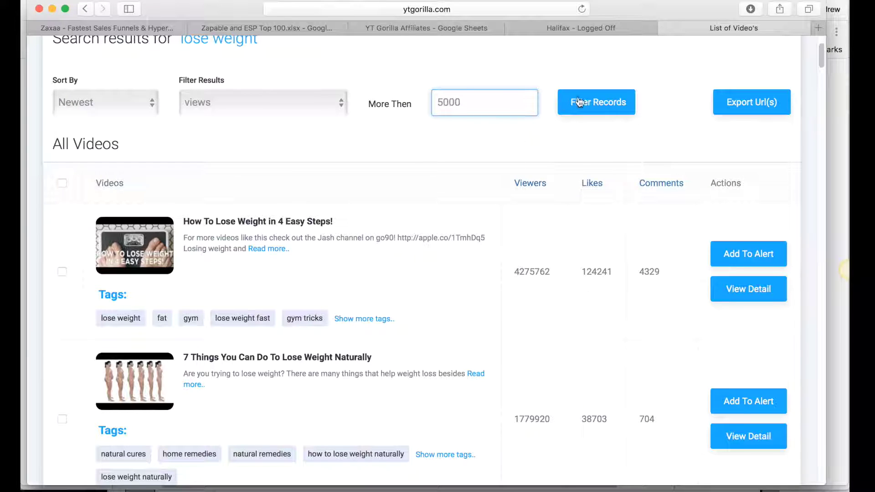
{"action": "left_click", "coordinate": [581, 102]}
{"action": "left_click", "coordinate": [583, 104]}
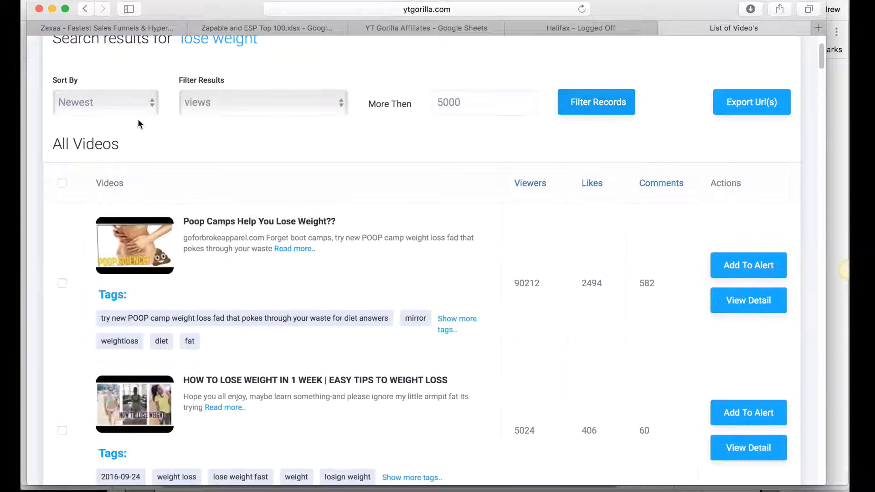
{"action": "left_click", "coordinate": [108, 107]}
{"action": "left_click", "coordinate": [97, 114]}
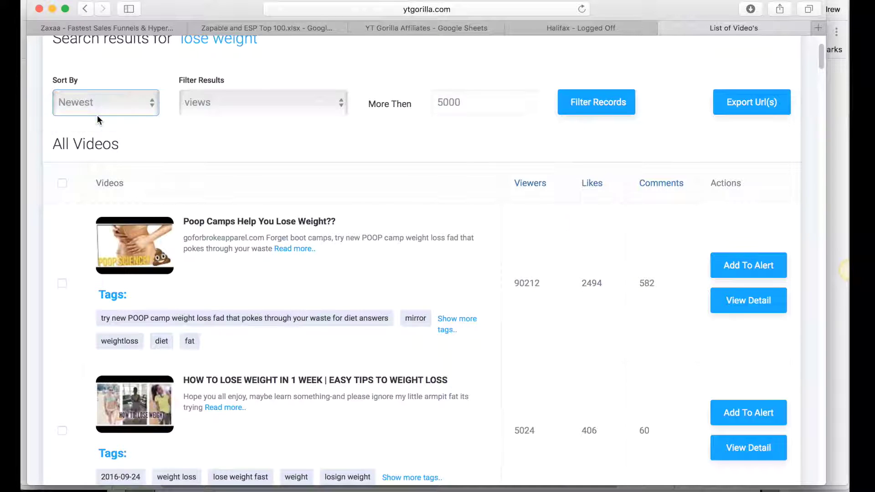
{"action": "left_click", "coordinate": [106, 106]}
{"action": "left_click", "coordinate": [89, 94]}
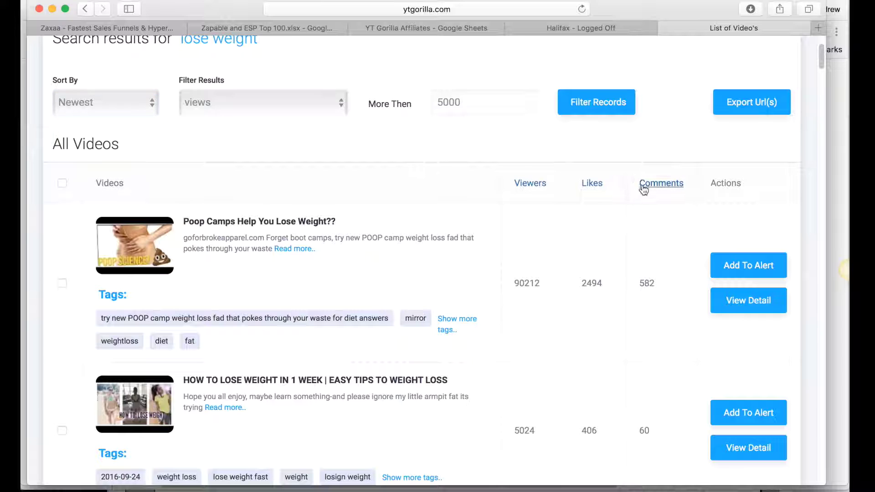
Sort the videos by comments, then viewers, then comments again, highest first
{"action": "left_click", "coordinate": [644, 189]}
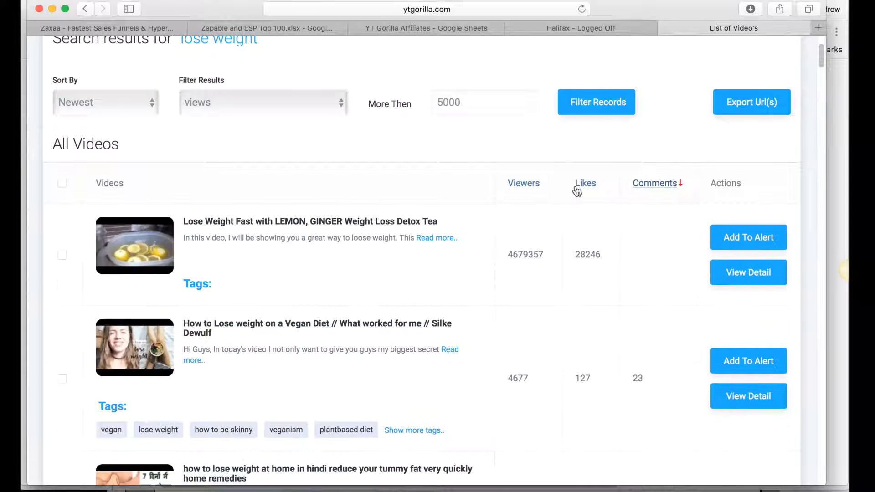
{"action": "left_click", "coordinate": [537, 187]}
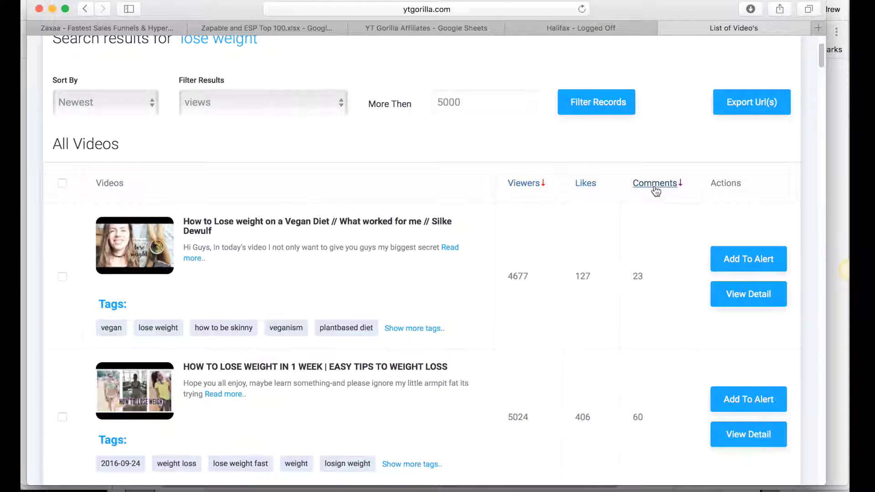
{"action": "left_click", "coordinate": [655, 189]}
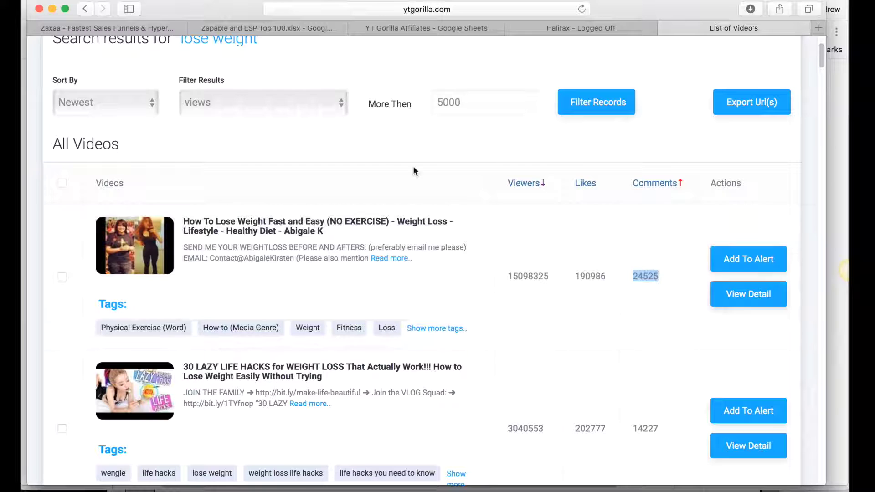
Expand the top video's full description and all its tags, then return to the top
{"action": "left_click", "coordinate": [384, 260]}
{"action": "mouse_move", "coordinate": [818, 51]}
{"action": "left_mouse_down"}
{"action": "mouse_move", "coordinate": [819, 81]}
{"action": "mouse_move", "coordinate": [822, 62]}
{"action": "left_mouse_up"}
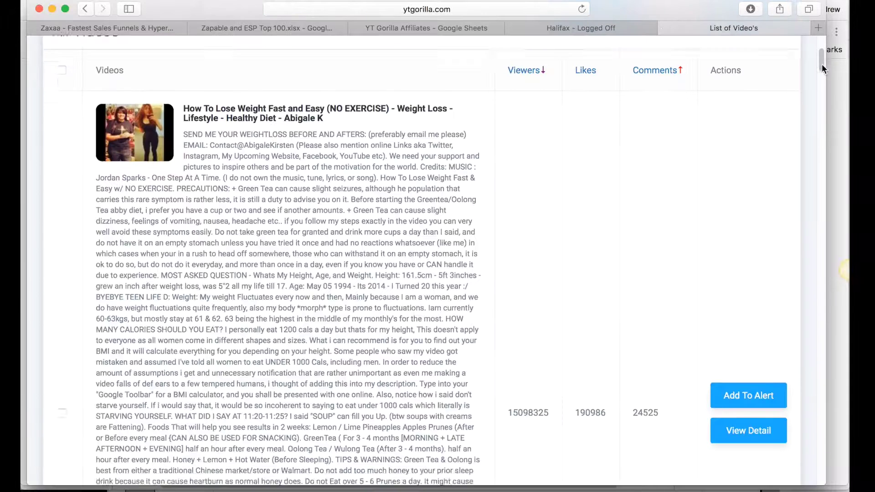
{"action": "left_click_drag", "start_coordinate": [822, 67], "coordinate": [820, 81]}
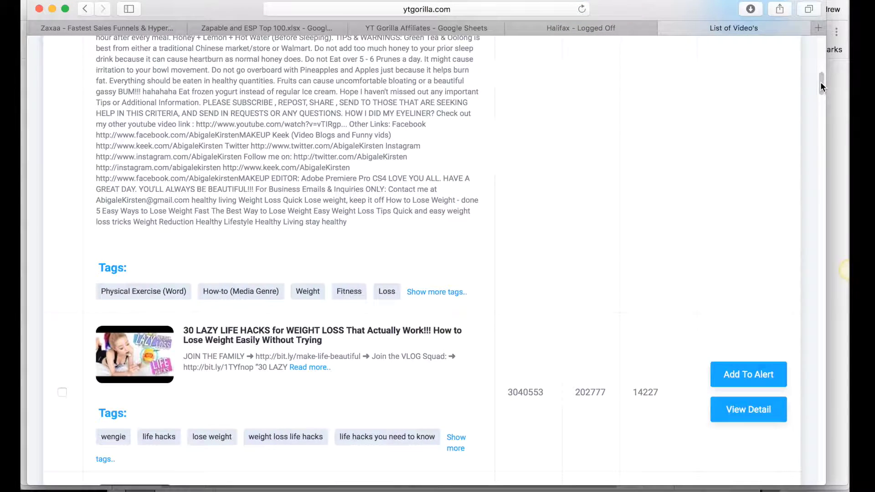
{"action": "left_click", "coordinate": [437, 294]}
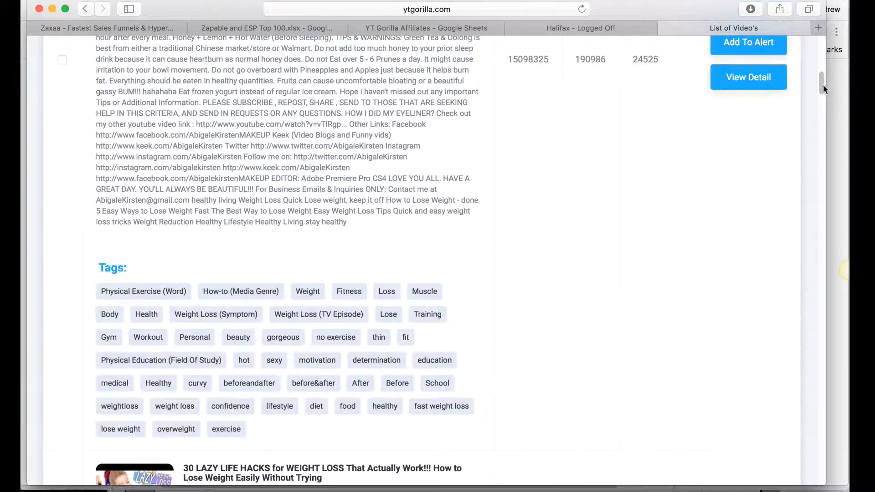
{"action": "left_click_drag", "start_coordinate": [822, 82], "coordinate": [822, 90]}
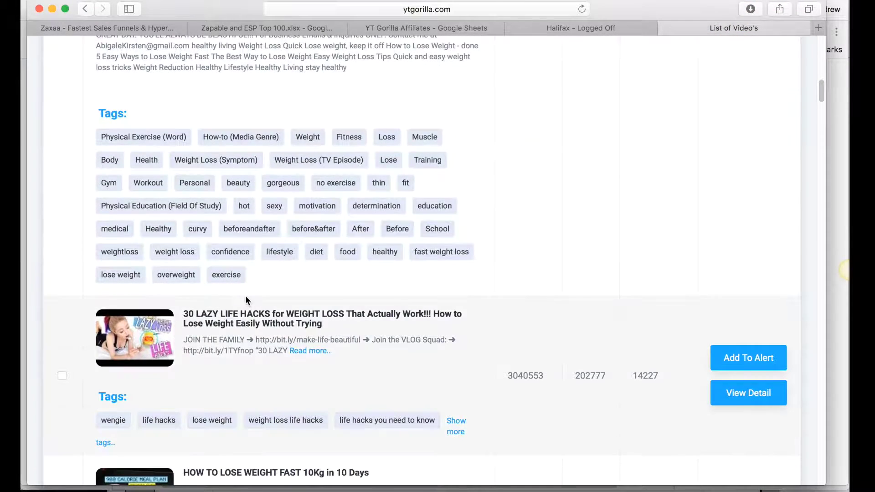
{"action": "left_click_drag", "start_coordinate": [97, 122], "coordinate": [255, 41]}
{"action": "left_click", "coordinate": [794, 127]}
{"action": "left_click_drag", "start_coordinate": [821, 90], "coordinate": [822, 46]}
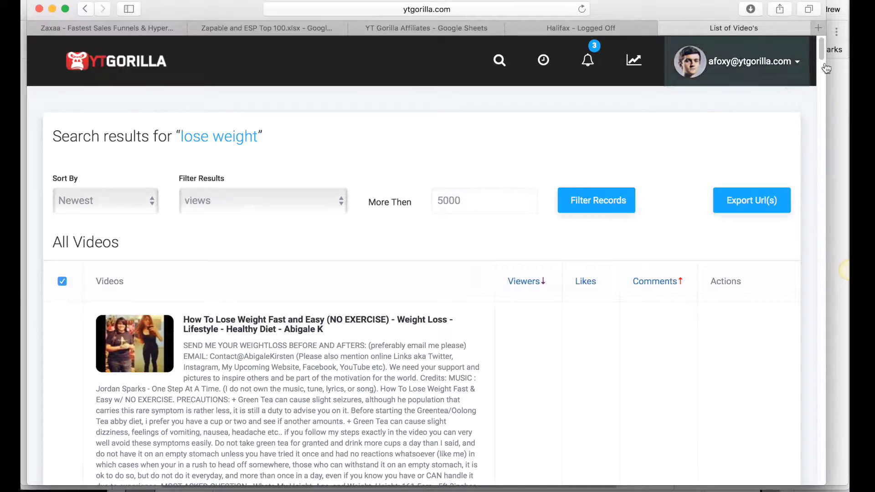
Export the selected videos' titles and URLs as CSV, then open a blank video search
{"action": "left_click_drag", "start_coordinate": [822, 53], "coordinate": [838, 28]}
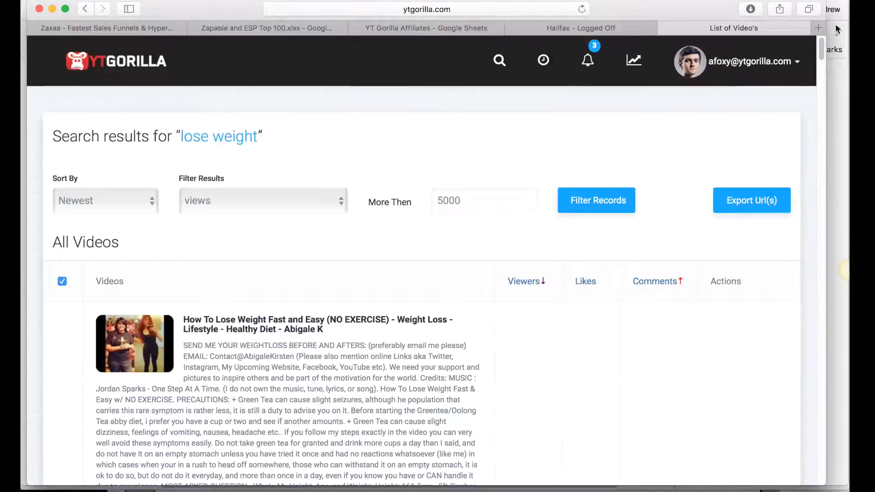
{"action": "left_click", "coordinate": [748, 208]}
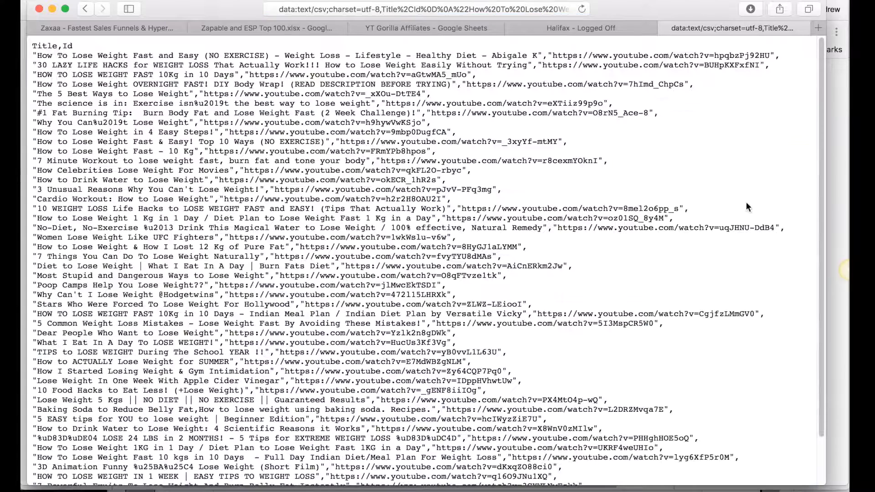
{"action": "left_click", "coordinate": [86, 10]}
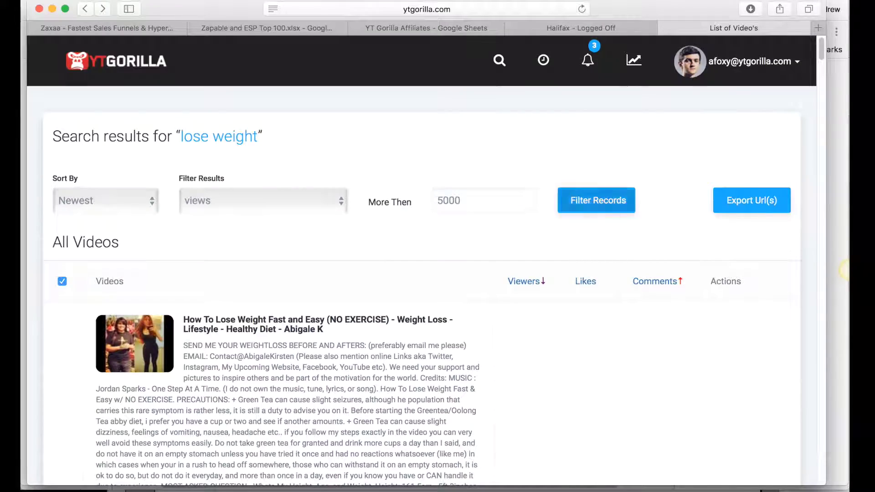
{"action": "scroll", "coordinate": [823, 62], "scroll_direction": "down", "scroll_amount": 10}
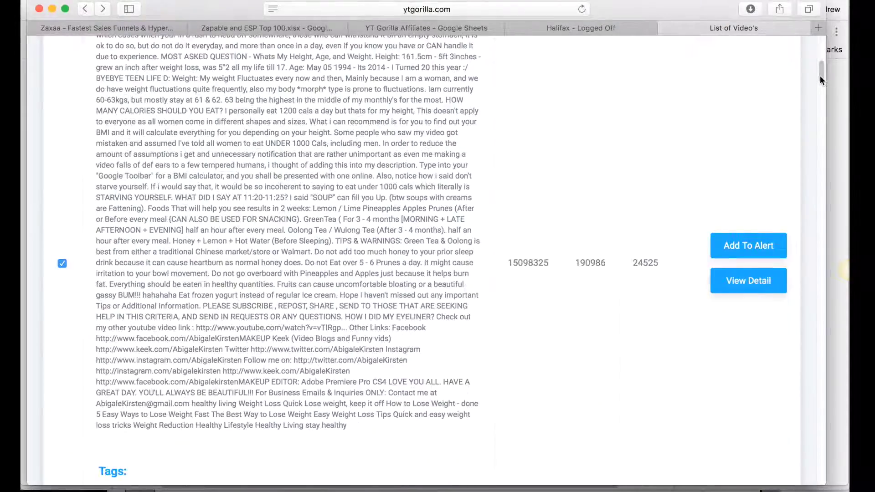
{"action": "left_click_drag", "start_coordinate": [820, 76], "coordinate": [816, 53]}
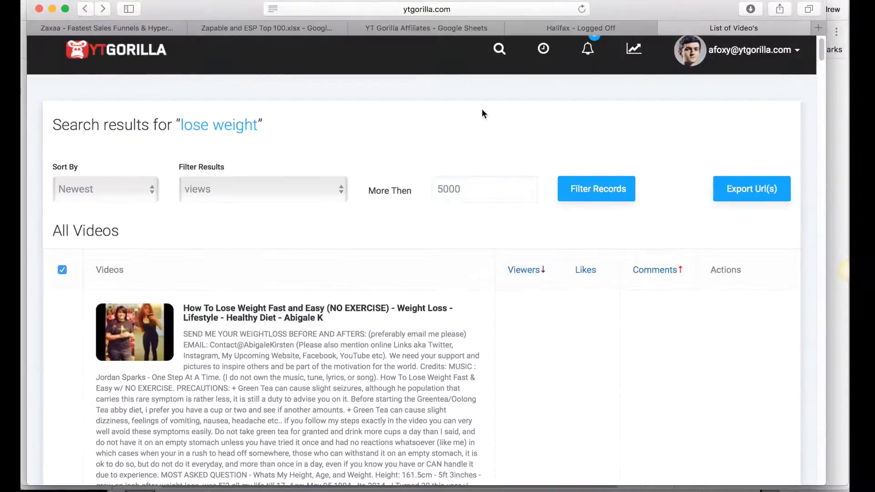
{"action": "left_click", "coordinate": [496, 61]}
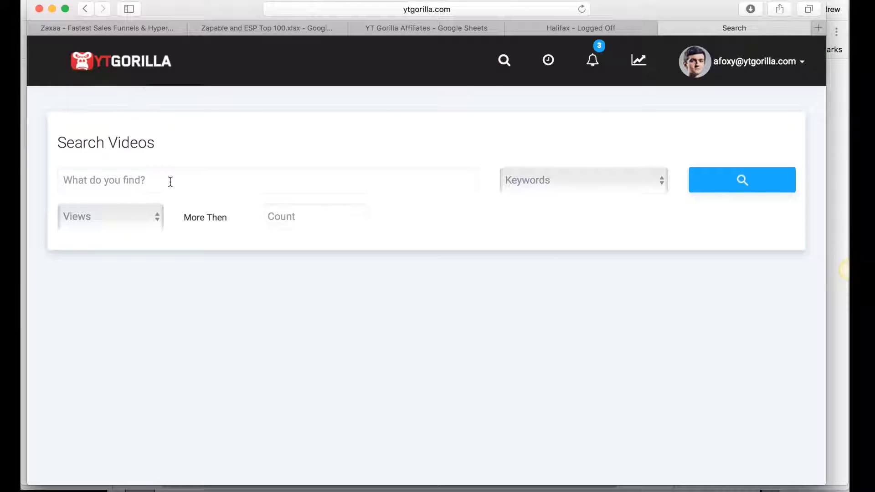
Search videos for 'internet marketing' and scroll down the results
{"action": "left_click", "coordinate": [170, 183]}
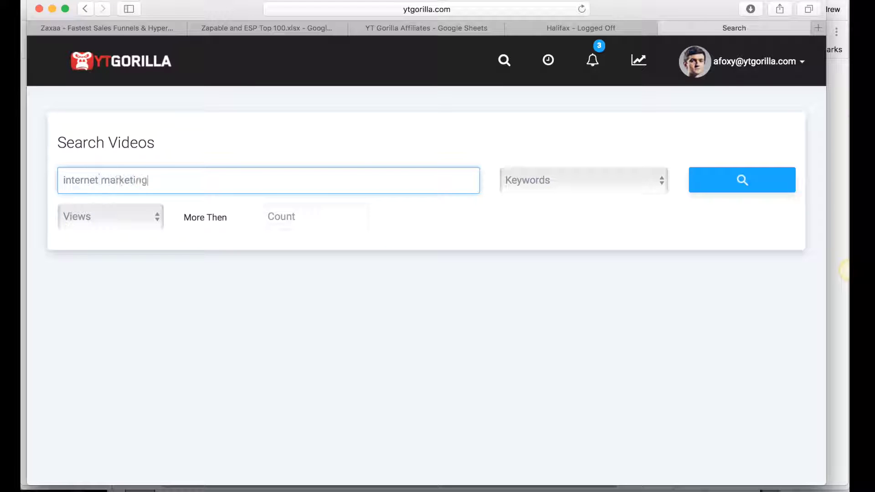
{"action": "left_click", "coordinate": [742, 180]}
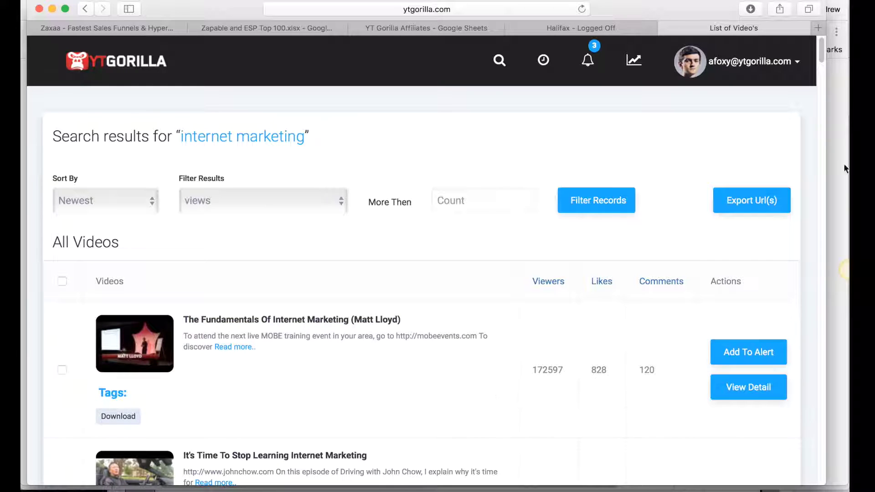
{"action": "scroll", "coordinate": [823, 53], "scroll_direction": "down", "scroll_amount": 5}
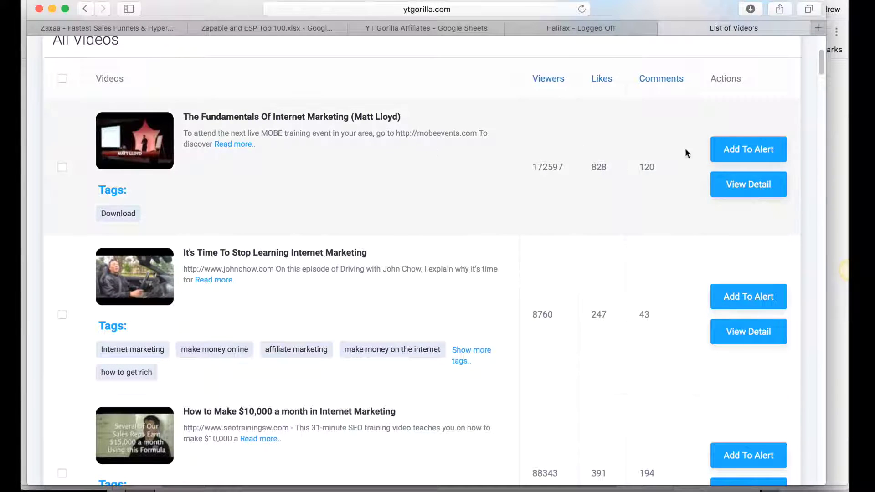
Add an alert for The Fundamentals Of Internet Marketing at 1000 viewers within 7 days
{"action": "left_click", "coordinate": [750, 151]}
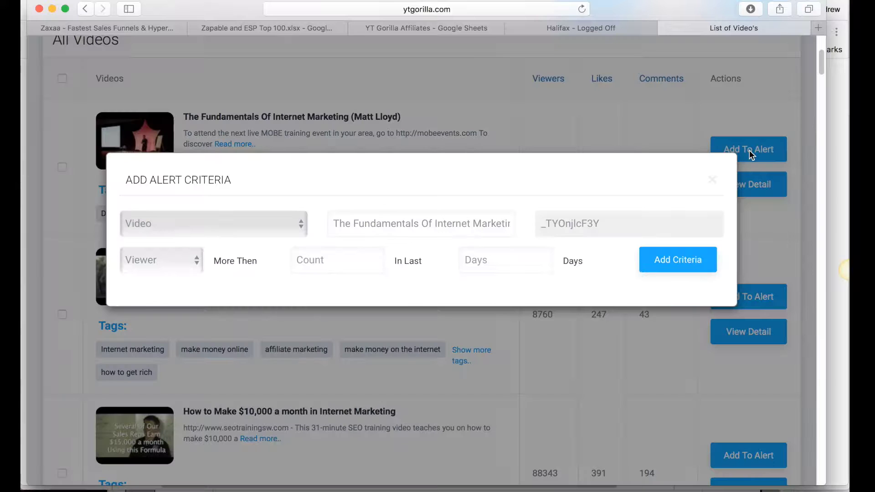
{"action": "left_click", "coordinate": [334, 259]}
{"action": "type", "text": "1000"}
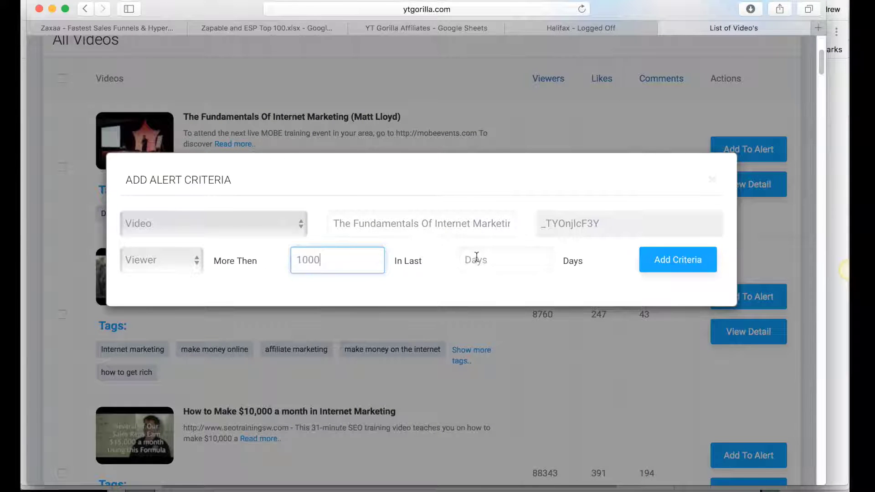
{"action": "left_click", "coordinate": [489, 259]}
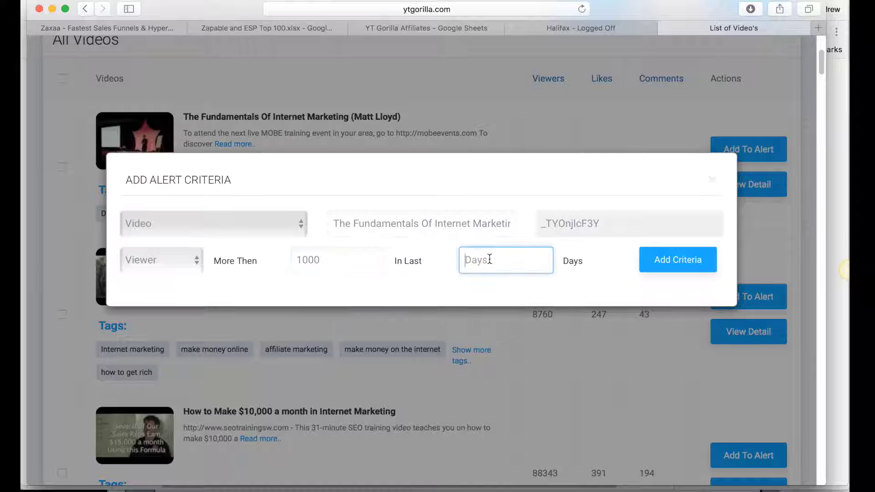
{"action": "type", "text": "7"}
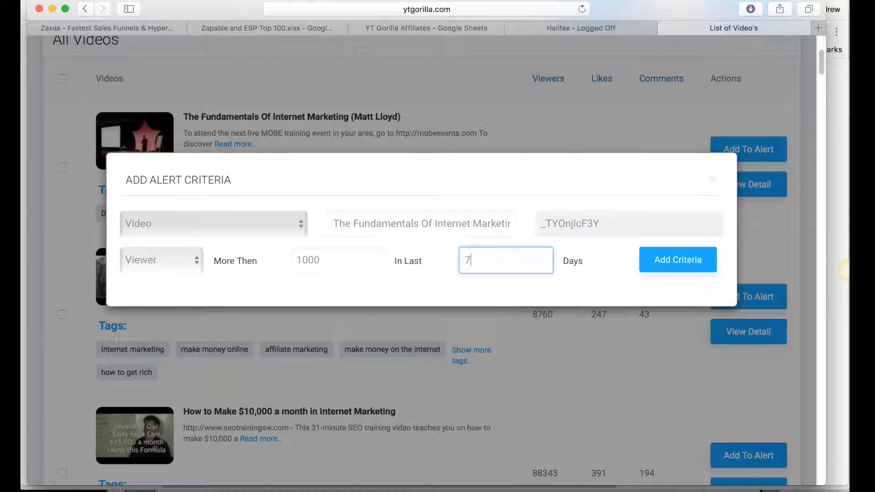
{"action": "left_click", "coordinate": [674, 262]}
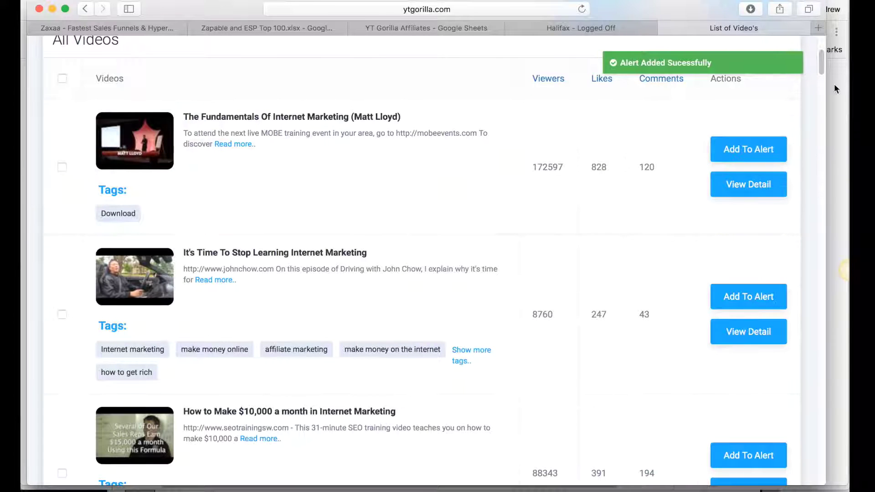
{"action": "left_click_drag", "start_coordinate": [822, 68], "coordinate": [823, 51]}
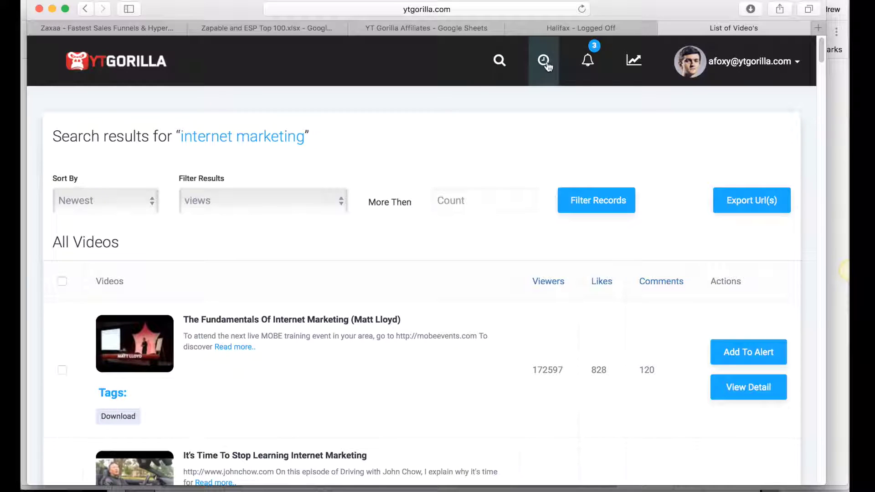
{"action": "left_click", "coordinate": [544, 69]}
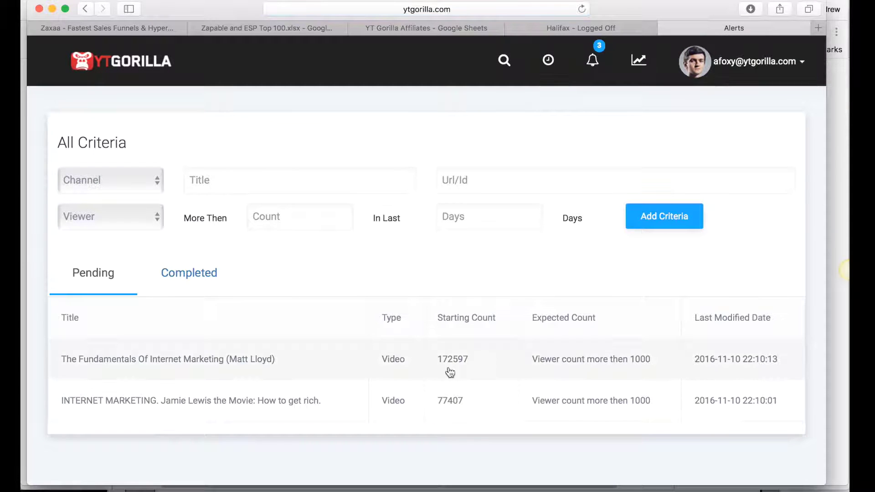
Open the CRAZY STRONG FITNESS MOMENTS 2016!!! notification, view all notifications, then return to search
{"action": "left_click", "coordinate": [593, 60]}
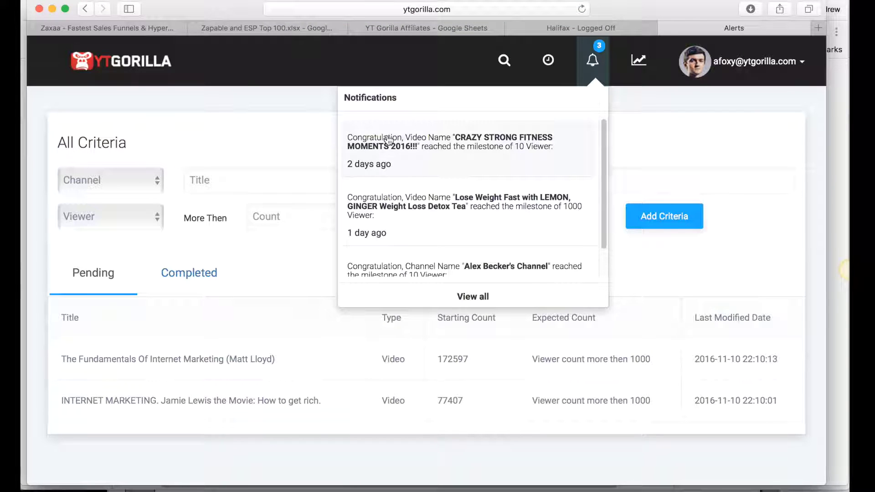
{"action": "left_click", "coordinate": [455, 147]}
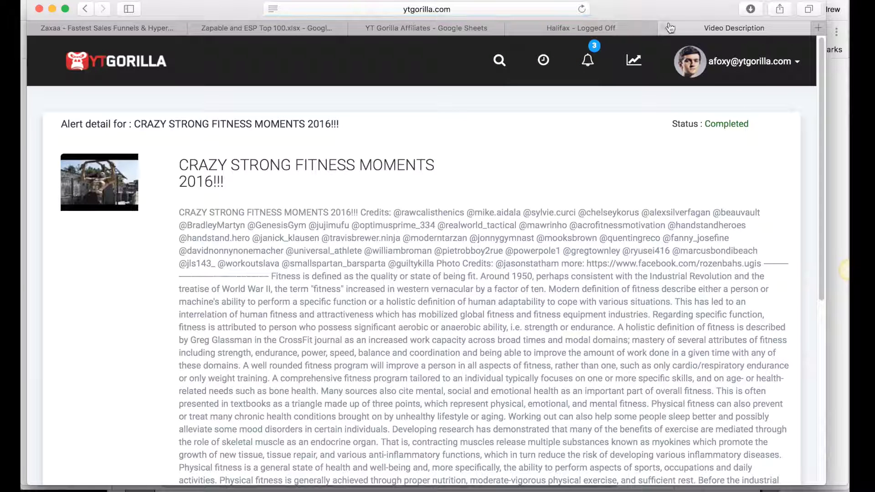
{"action": "left_click", "coordinate": [589, 62]}
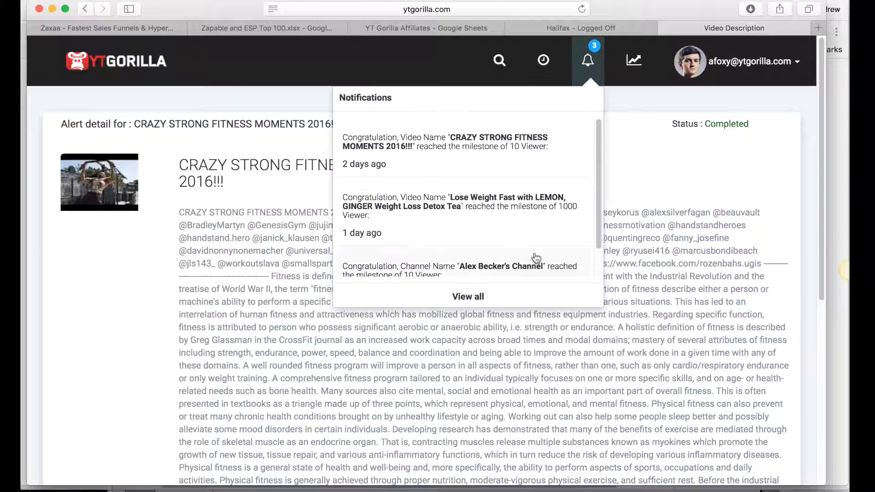
{"action": "left_click_drag", "start_coordinate": [598, 160], "coordinate": [598, 207]}
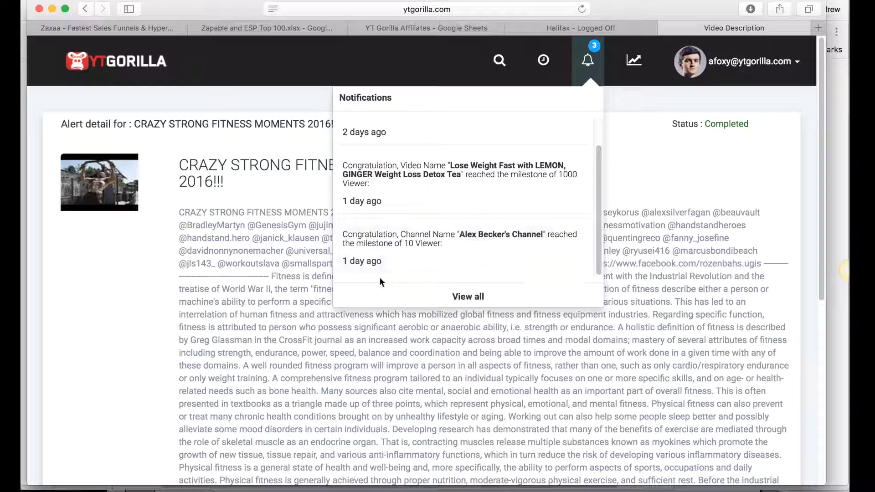
{"action": "left_click", "coordinate": [473, 301]}
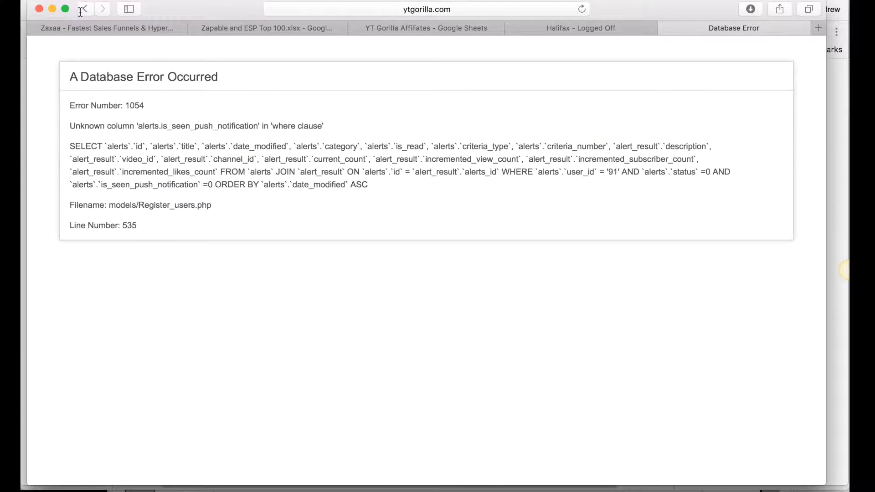
{"action": "left_click", "coordinate": [82, 9]}
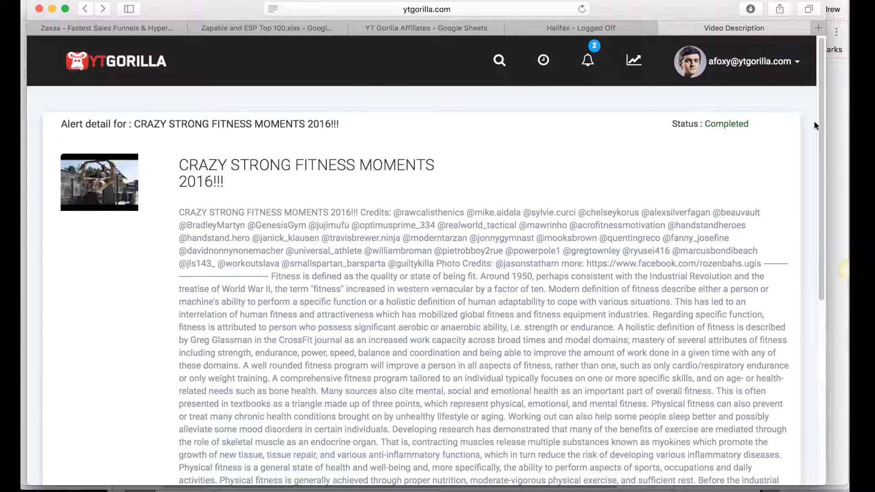
{"action": "left_click", "coordinate": [500, 61]}
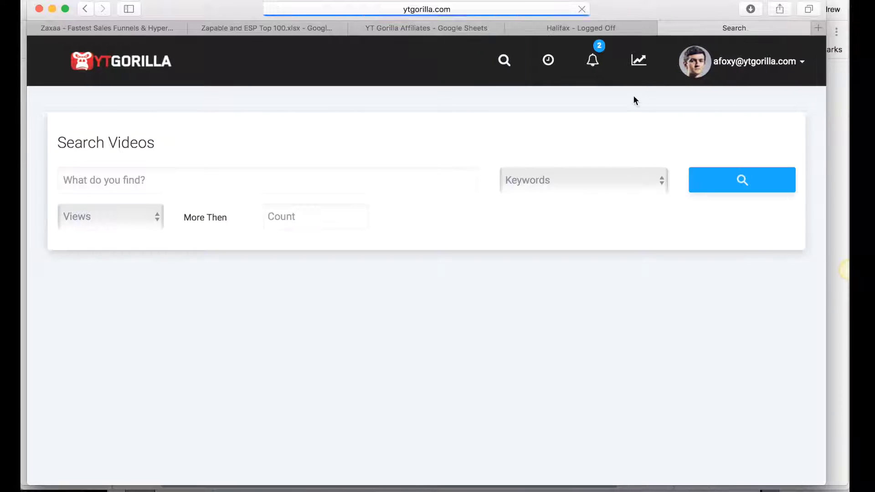
Scrape Google Adwords for 'lose weight' after dismissing the empty-keyword warning
{"action": "left_click", "coordinate": [228, 177]}
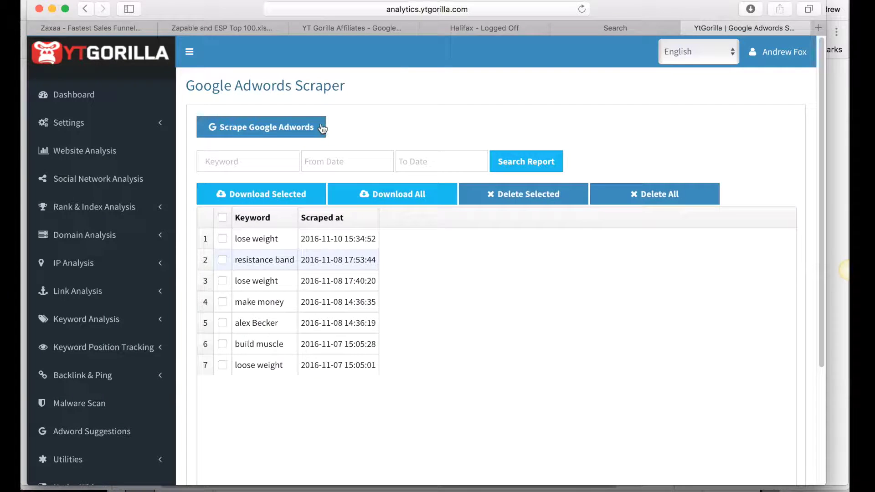
{"action": "left_click", "coordinate": [254, 127]}
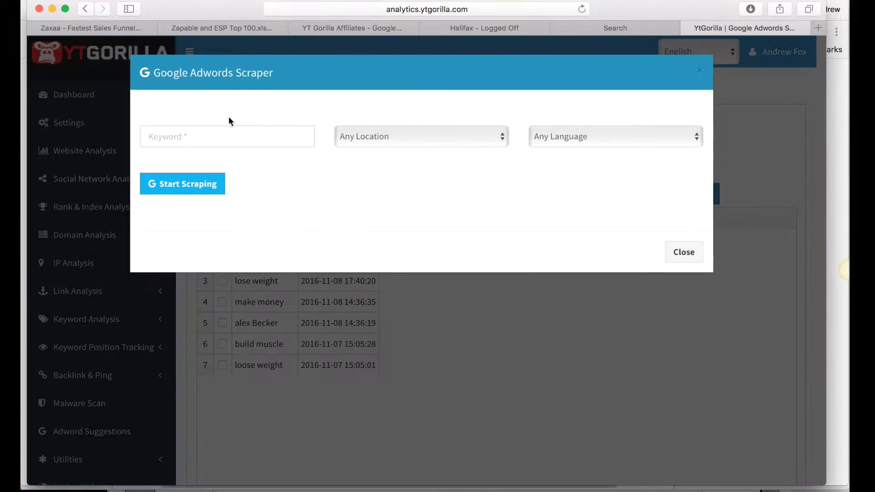
{"action": "key", "text": "Return"}
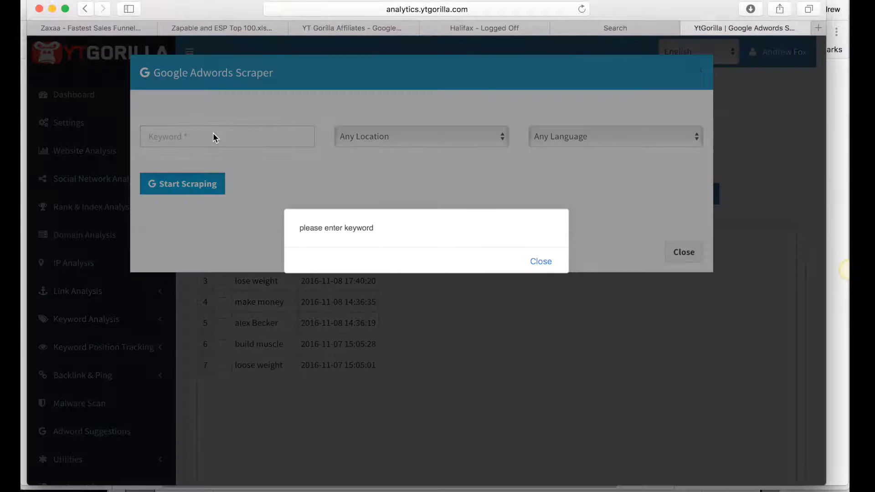
{"action": "left_click", "coordinate": [541, 260]}
{"action": "left_click", "coordinate": [249, 132]}
{"action": "type", "text": "lose weight"}
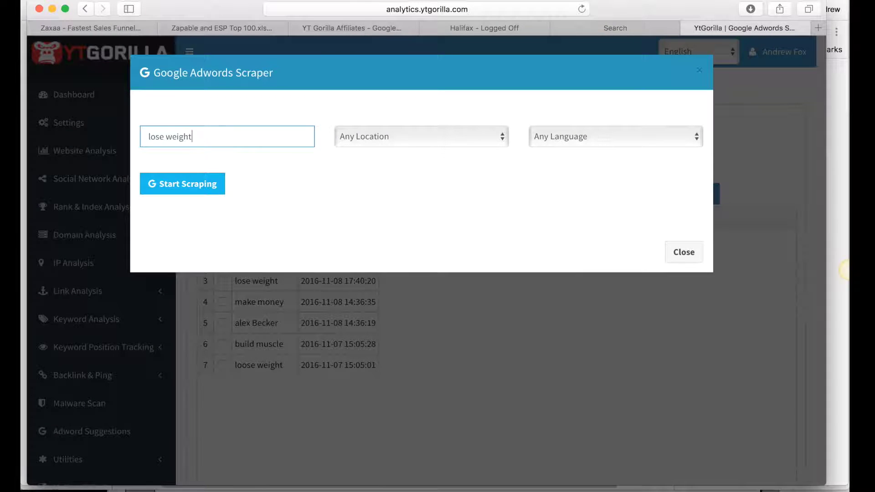
{"action": "left_click", "coordinate": [181, 185]}
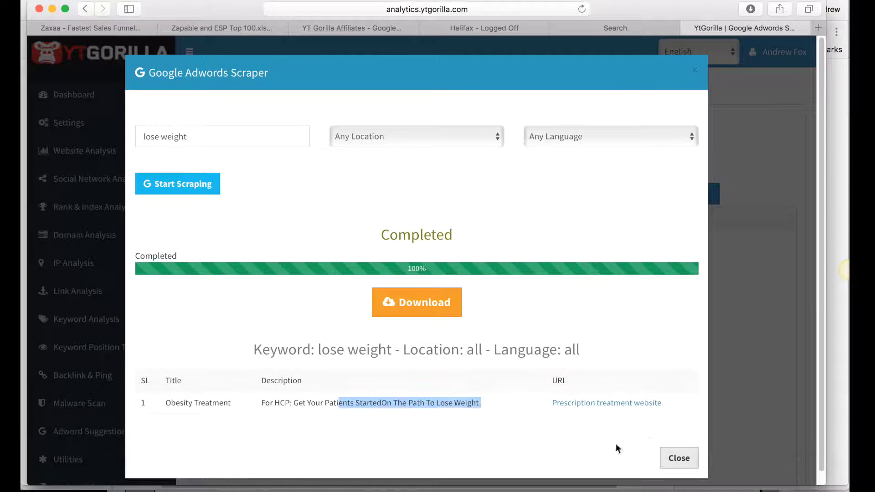
Close the scraper results and enter 'internet ma' in the Keyword Analyzer domain field
{"action": "left_click", "coordinate": [673, 465]}
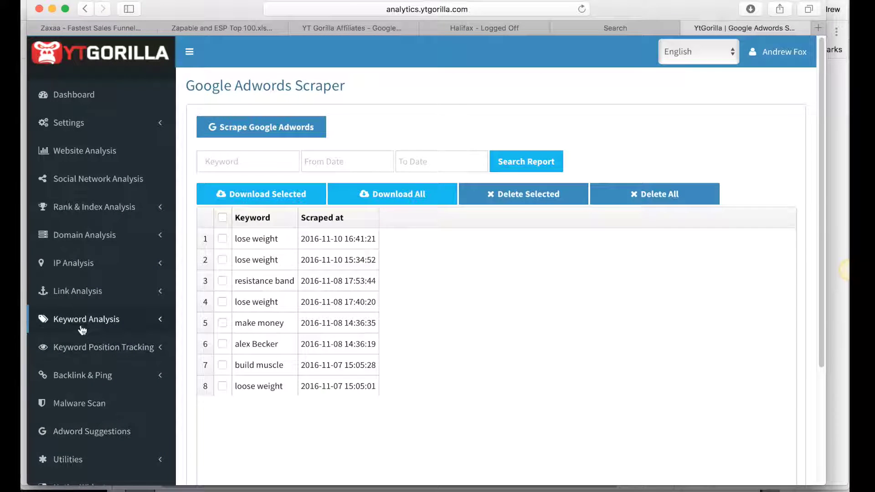
{"action": "left_click", "coordinate": [86, 319]}
{"action": "left_click", "coordinate": [95, 344]}
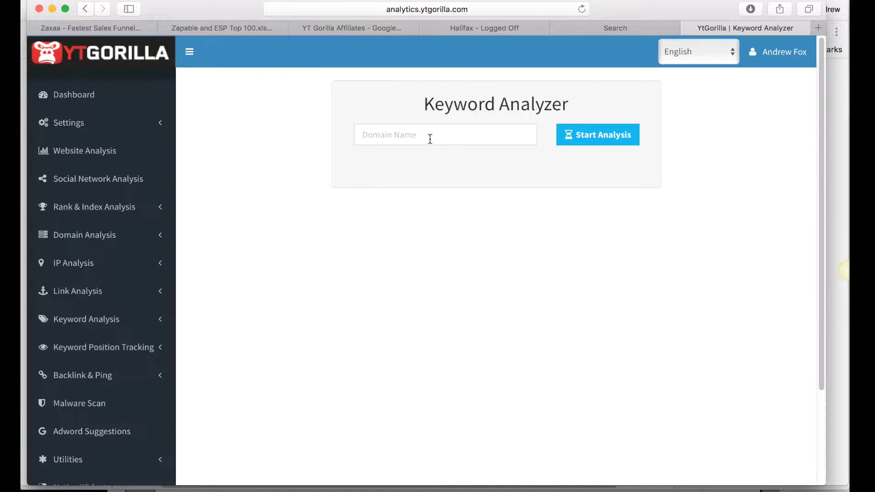
{"action": "left_click", "coordinate": [430, 137]}
{"action": "type", "text": "internet marketing"}
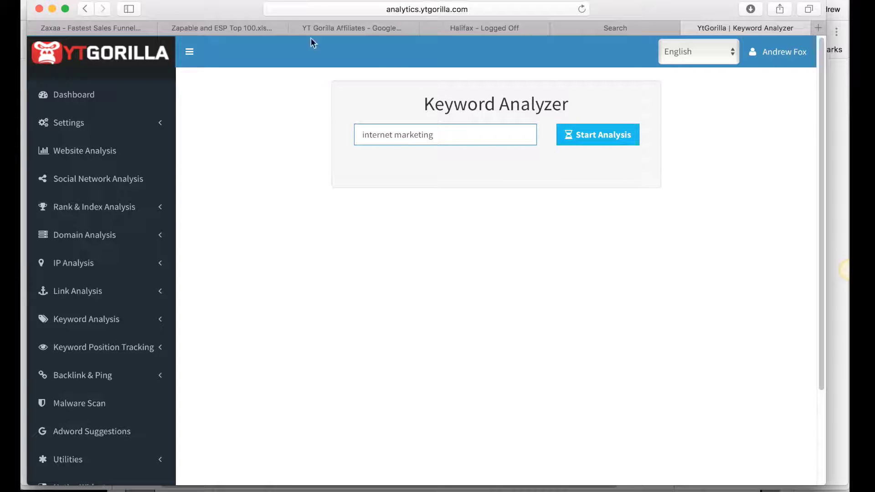
Download the joerogan.com report from Website Analysis as a PDF
{"action": "left_click", "coordinate": [101, 150]}
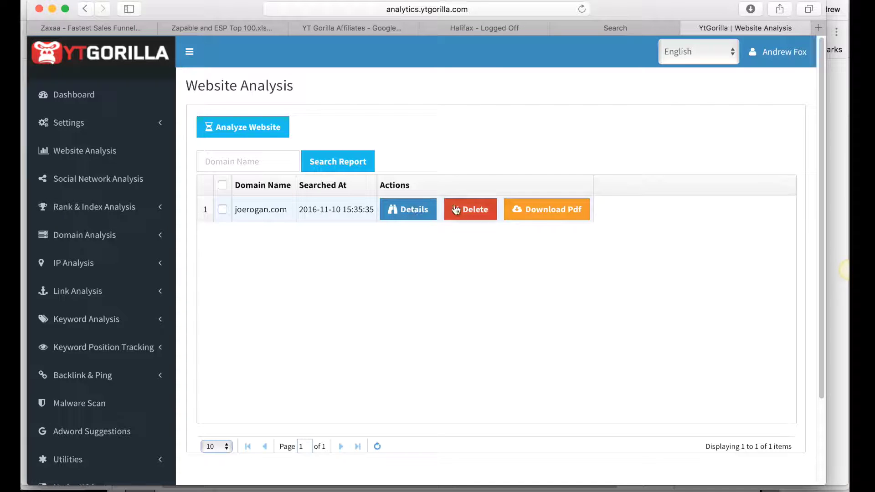
{"action": "left_click", "coordinate": [532, 216]}
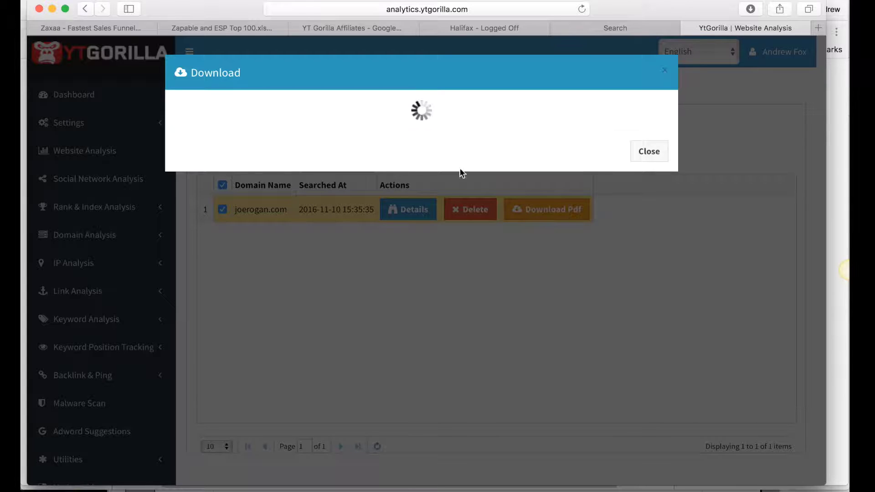
{"action": "left_click", "coordinate": [648, 155]}
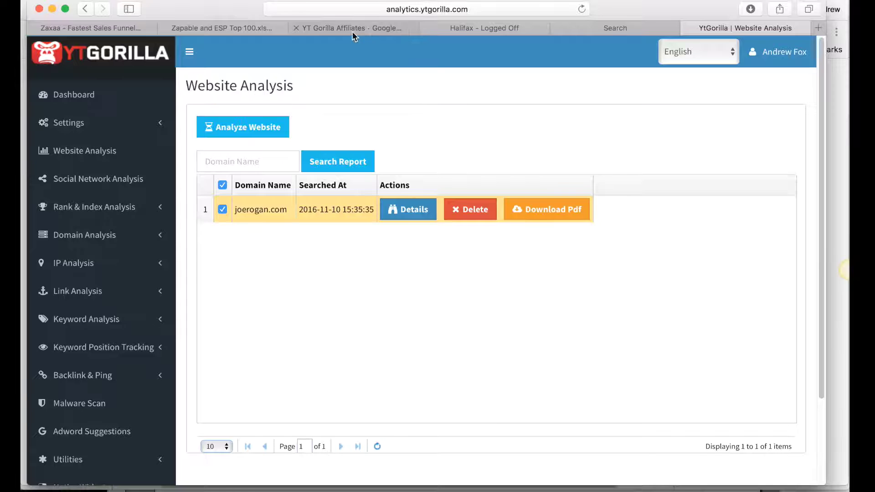
On the video search page, enter the query 'health insurance florida'
{"action": "left_click", "coordinate": [630, 29]}
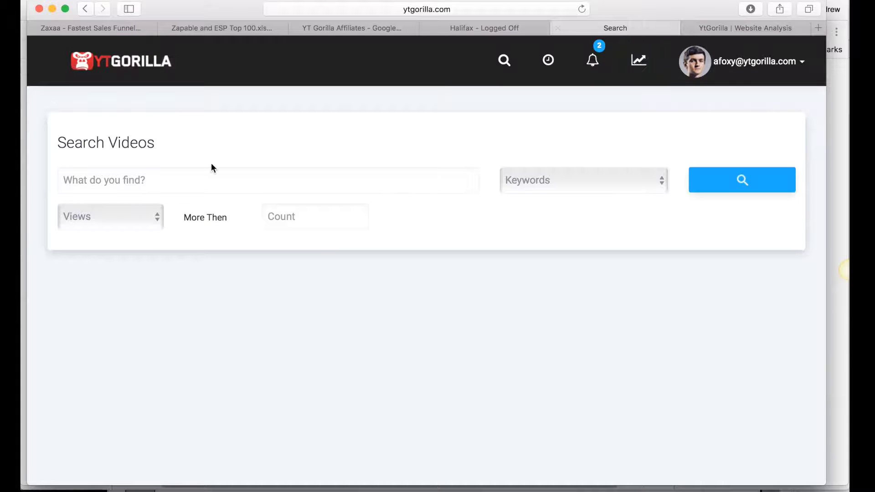
{"action": "left_click", "coordinate": [171, 177]}
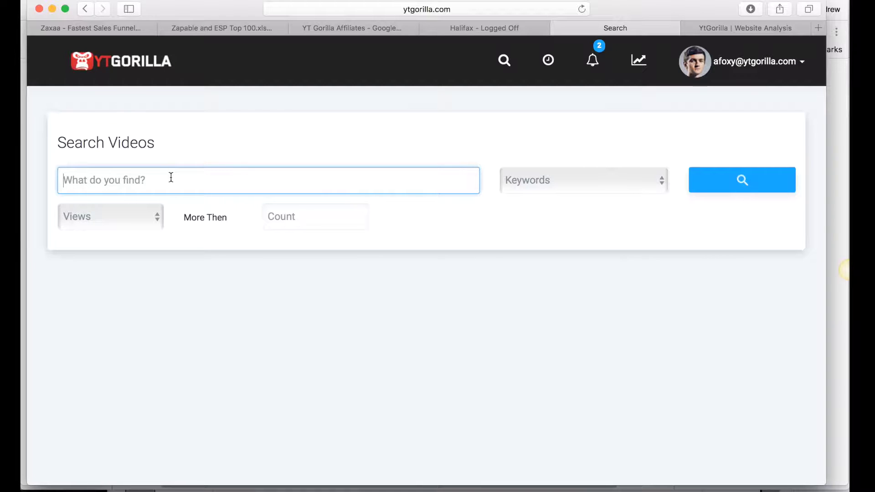
{"action": "type", "text": "med"}
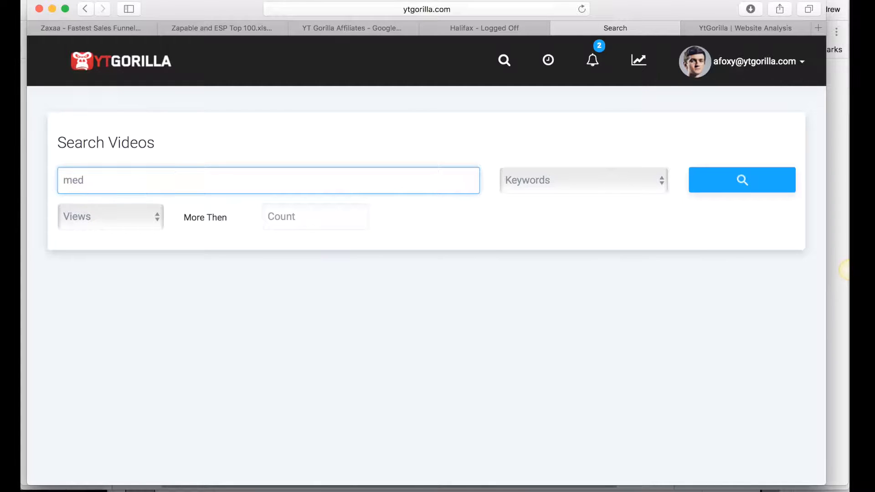
{"action": "type", "text": "ical in"}
{"action": "key", "text": "super+a"}
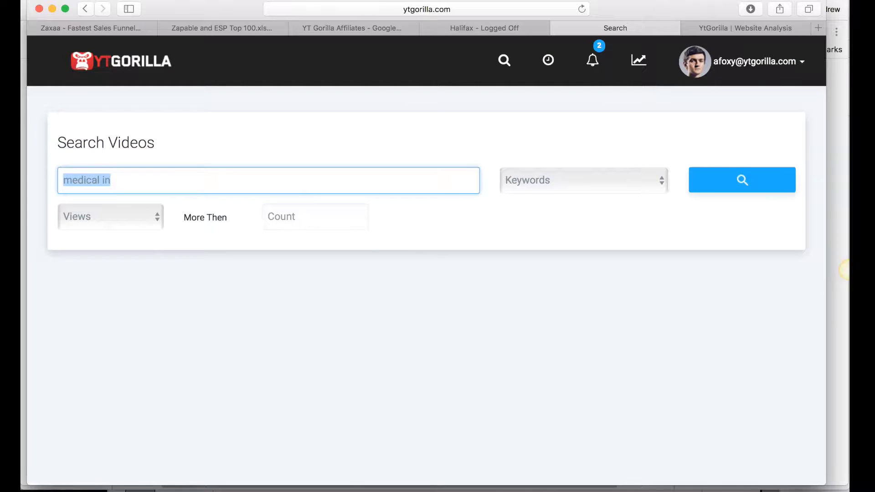
{"action": "type", "text": "insurta"}
{"action": "key", "text": "super+a"}
{"action": "key", "text": "BackSpace"}
{"action": "type", "text": "h"}
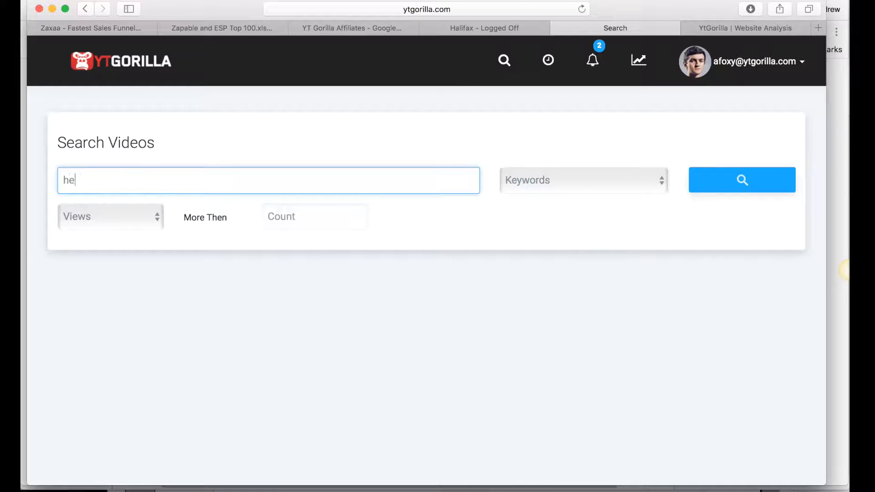
{"action": "key", "text": "BackSpace"}
{"action": "key", "text": "BackSpace"}
{"action": "key", "text": "BackSpace"}
{"action": "type", "text": "ance"}
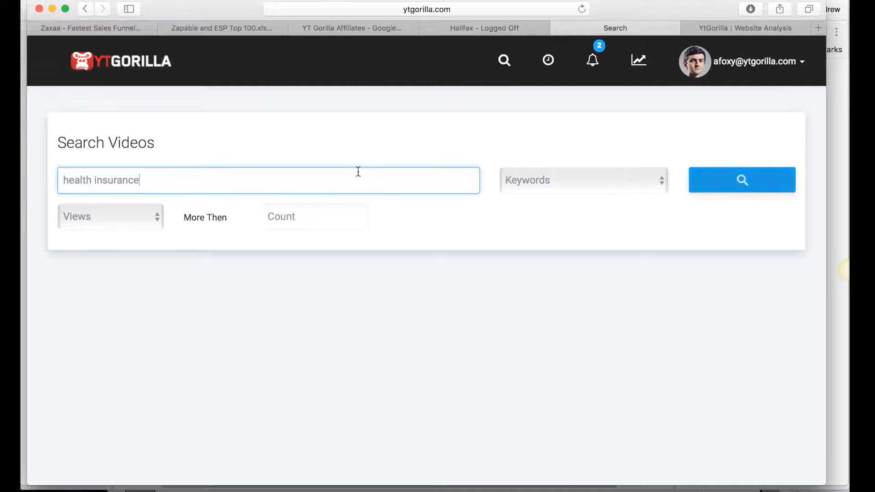
{"action": "type", "text": " oruda"}
{"action": "key", "text": "BackSpace"}
{"action": "key", "text": "BackSpace"}
{"action": "type", "text": "ida"}
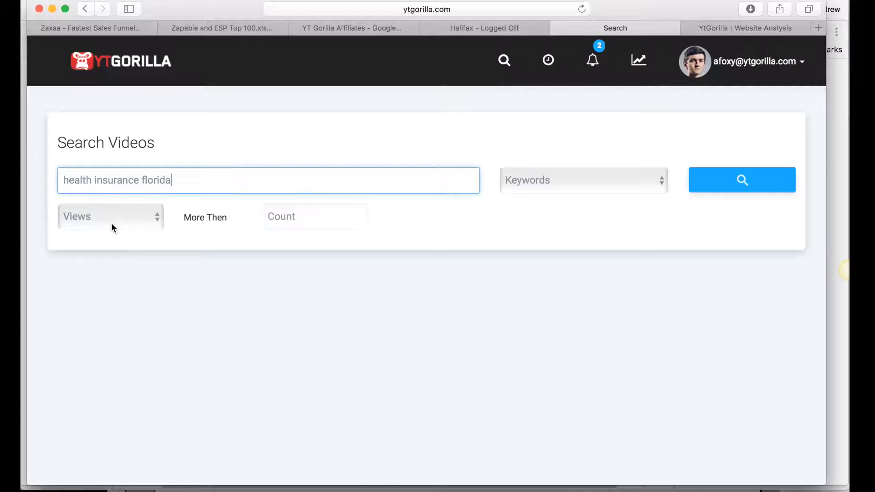
Set the minimum view count to 1000 and run the video search
{"action": "left_click", "coordinate": [310, 225]}
{"action": "type", "text": "1000"}
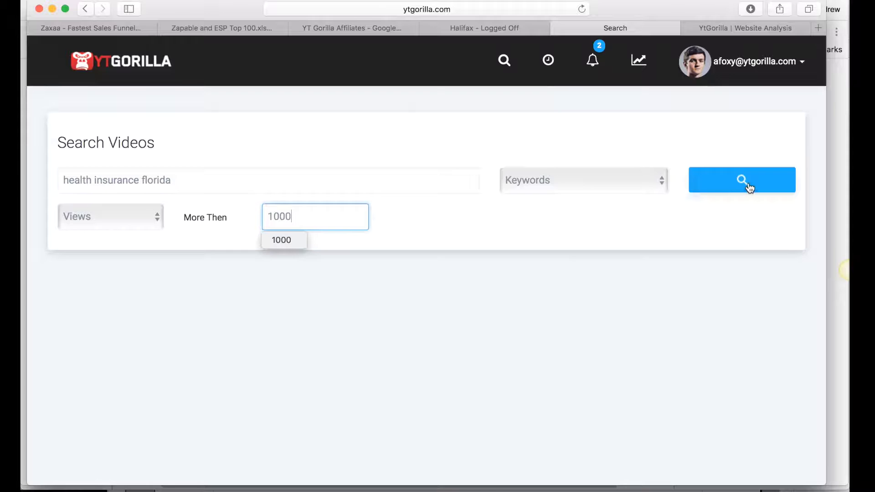
{"action": "left_click", "coordinate": [750, 187]}
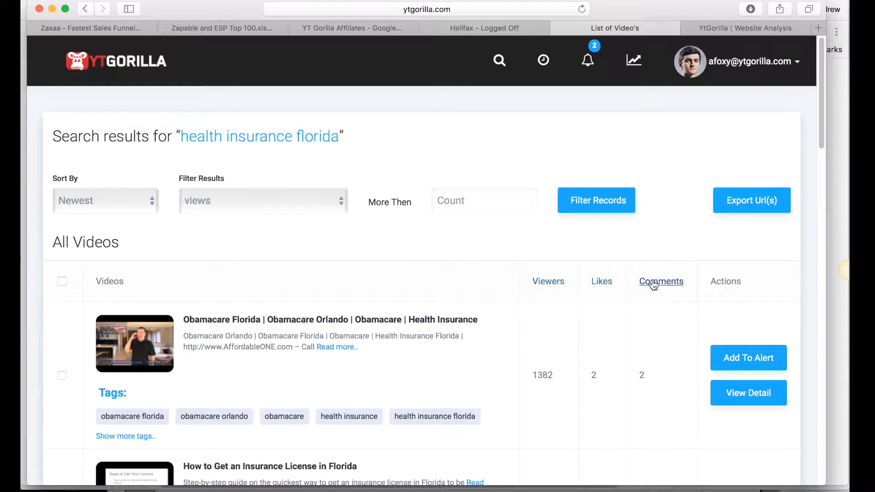
Sort the results by Viewers, highest count first
{"action": "left_click", "coordinate": [557, 283]}
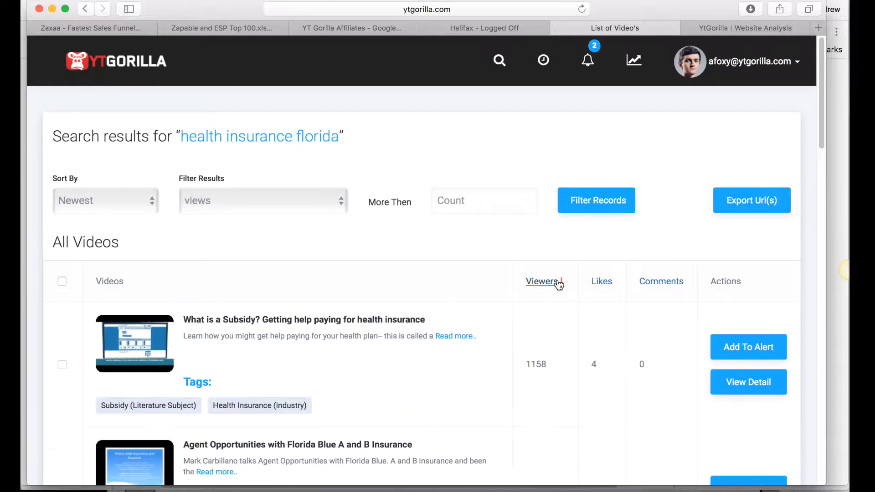
{"action": "left_click", "coordinate": [559, 283]}
{"action": "left_click_drag", "start_coordinate": [819, 94], "coordinate": [820, 113]}
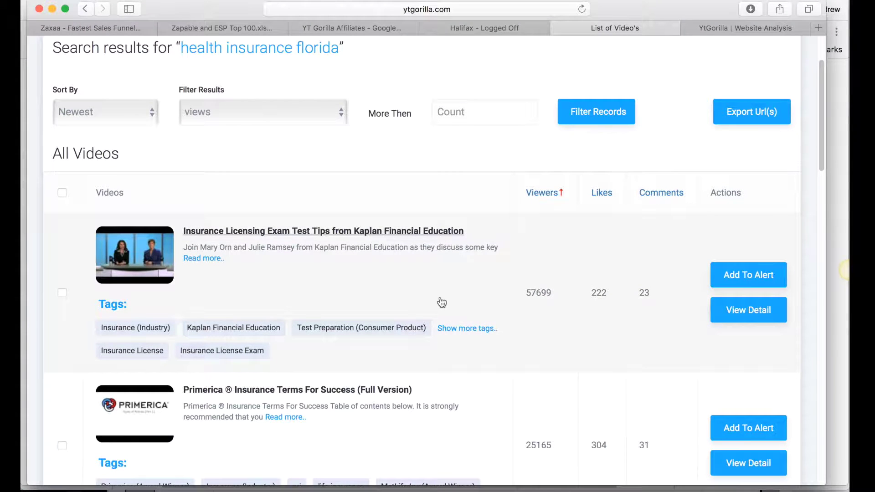
Expand the top video's full tags and the Florida Hospital video's description
{"action": "left_click", "coordinate": [463, 329]}
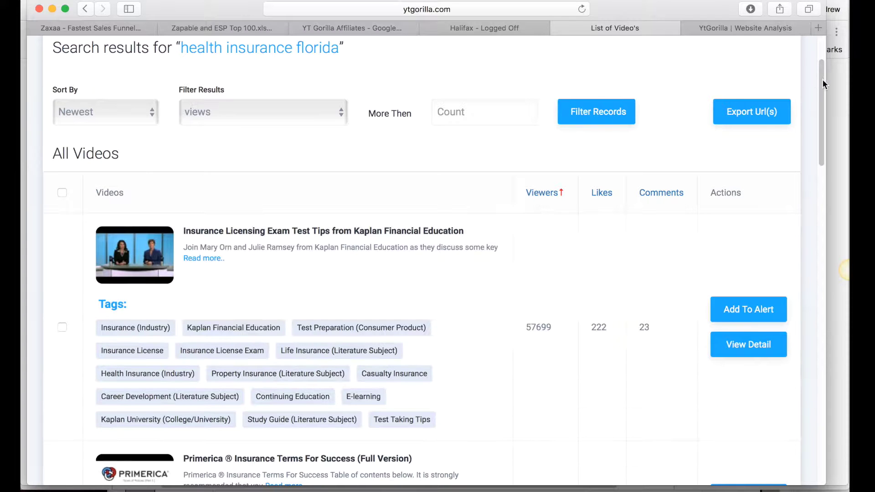
{"action": "left_click_drag", "start_coordinate": [822, 79], "coordinate": [820, 163]}
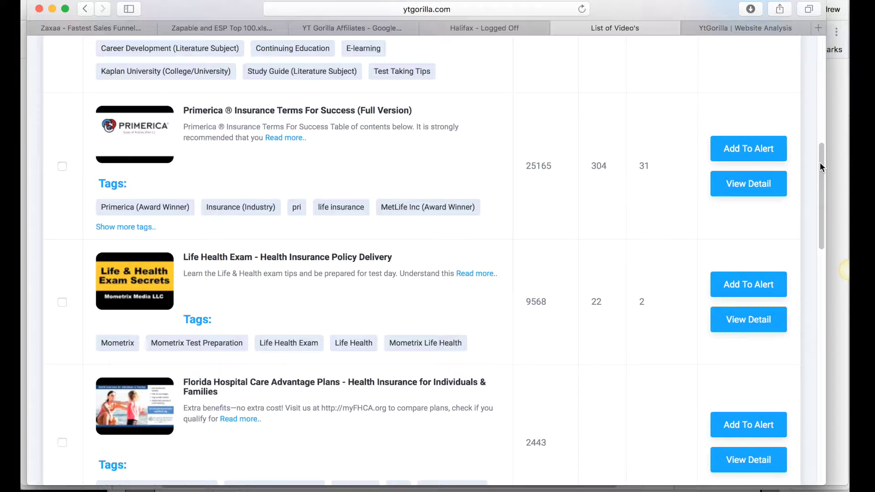
{"action": "left_click_drag", "start_coordinate": [820, 163], "coordinate": [824, 209]}
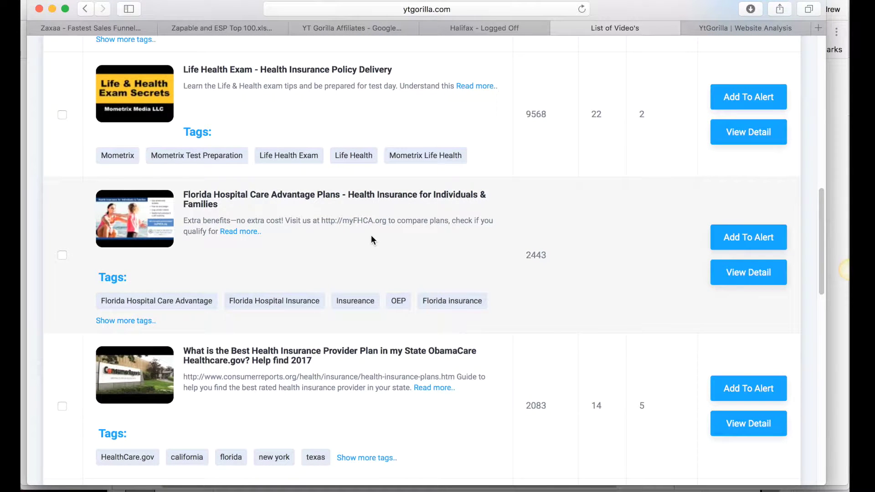
{"action": "left_click", "coordinate": [238, 232]}
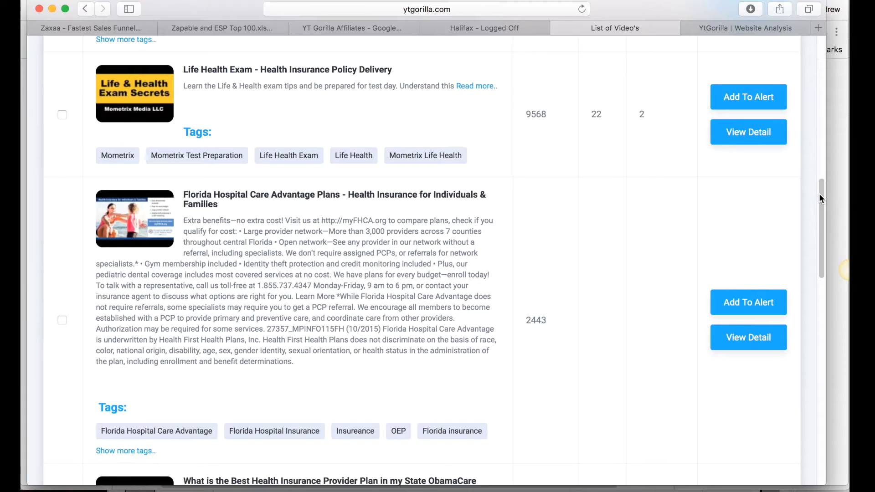
{"action": "mouse_move", "coordinate": [819, 195]}
{"action": "left_mouse_down"}
{"action": "mouse_move", "coordinate": [814, 304]}
{"action": "mouse_move", "coordinate": [822, 346]}
{"action": "mouse_move", "coordinate": [831, 197]}
{"action": "mouse_move", "coordinate": [825, 101]}
{"action": "mouse_move", "coordinate": [819, 157]}
{"action": "left_mouse_up"}
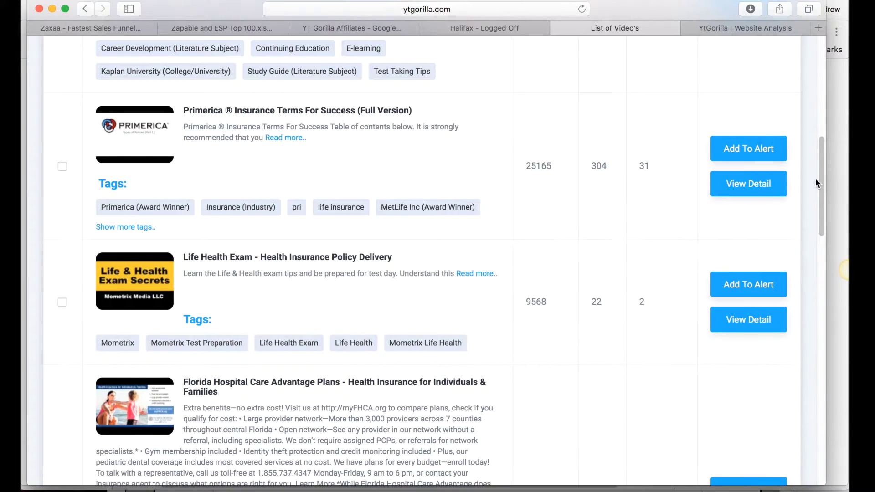
{"action": "left_click_drag", "start_coordinate": [819, 179], "coordinate": [804, 83]}
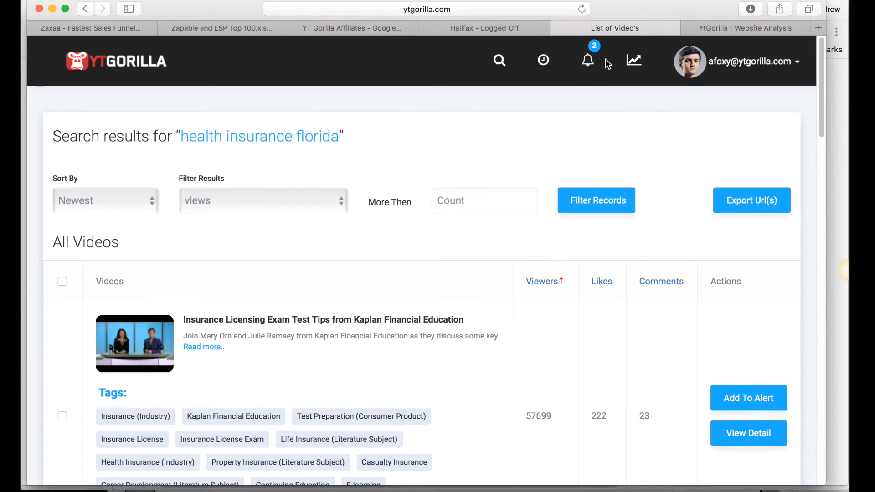